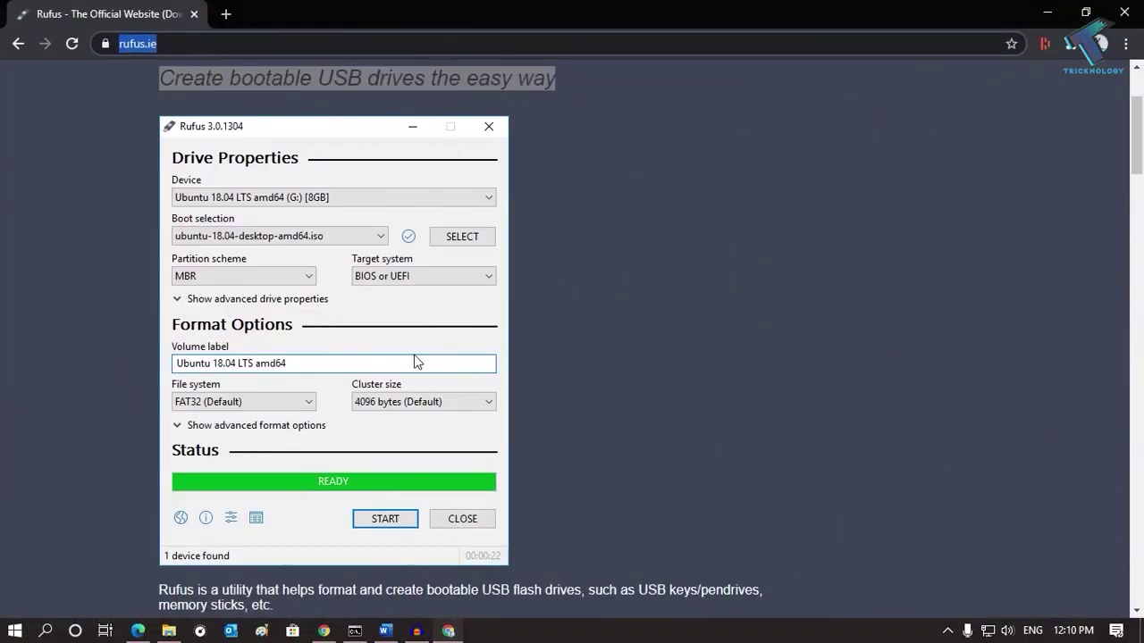
{"action": "scroll", "coordinate": [265, 250], "scroll_direction": "up", "scroll_amount": 2}
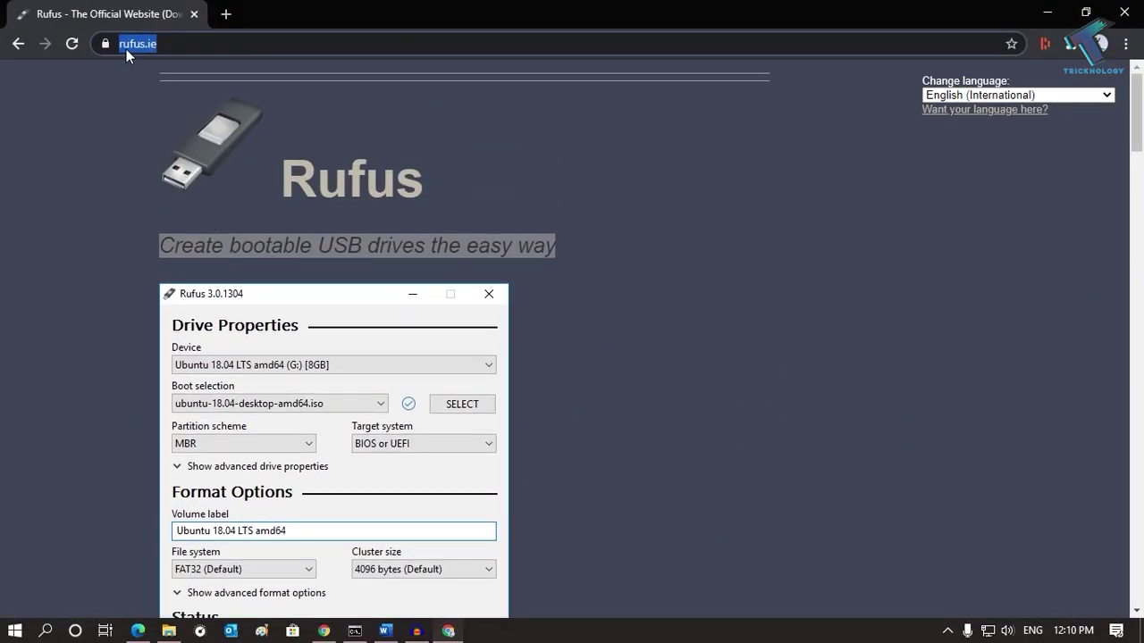
{"action": "left_click", "coordinate": [142, 130]}
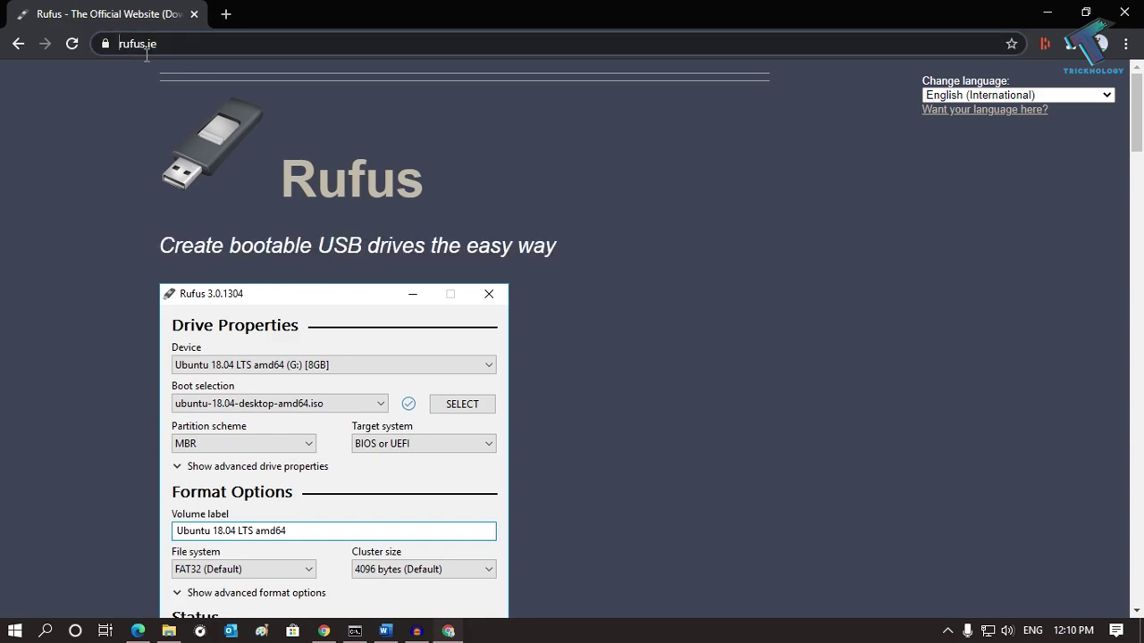
{"action": "left_click", "coordinate": [131, 86]}
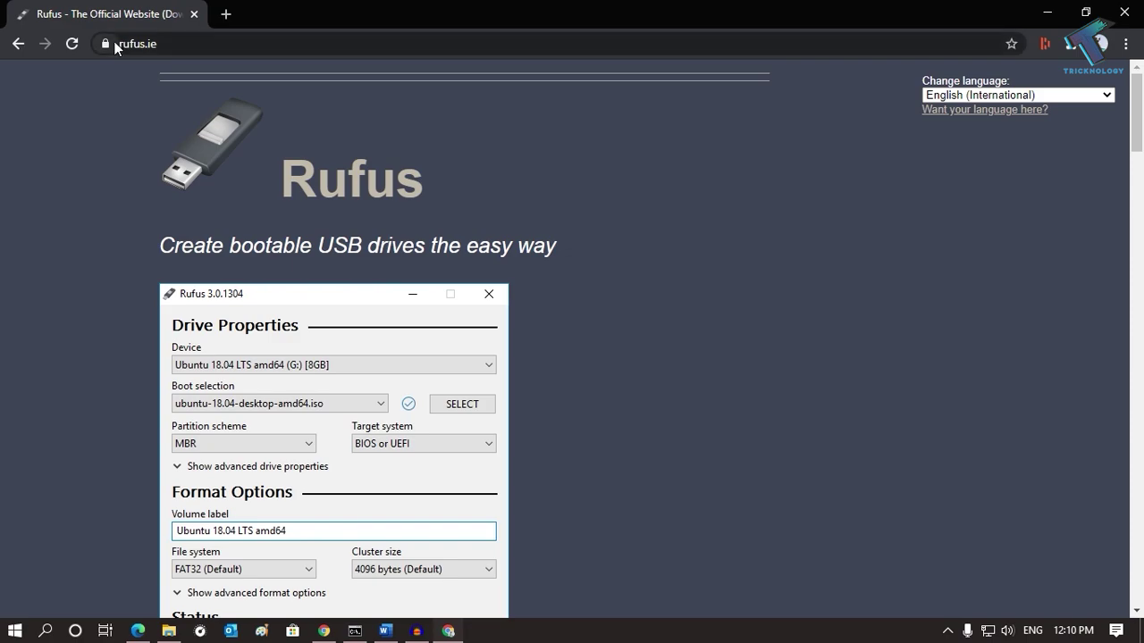
{"action": "left_click_drag", "start_coordinate": [133, 48], "coordinate": [208, 48]}
{"action": "left_click", "coordinate": [125, 127]}
Step: Download Rufus 3.11 Portable from the Download section of the Rufus website
{"action": "scroll", "coordinate": [306, 179], "scroll_direction": "down", "scroll_amount": 3}
{"action": "scroll", "coordinate": [306, 180], "scroll_direction": "up", "scroll_amount": 2}
{"action": "scroll", "coordinate": [305, 180], "scroll_direction": "down", "scroll_amount": 4}
{"action": "scroll", "coordinate": [303, 178], "scroll_direction": "down", "scroll_amount": 2}
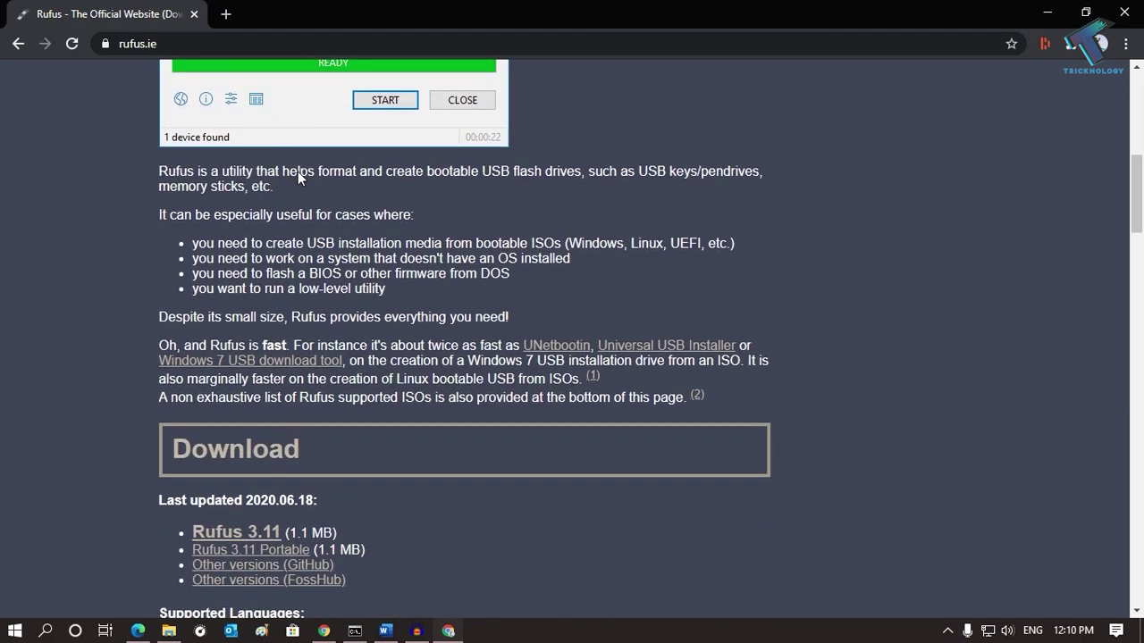
{"action": "scroll", "coordinate": [300, 175], "scroll_direction": "down", "scroll_amount": 1}
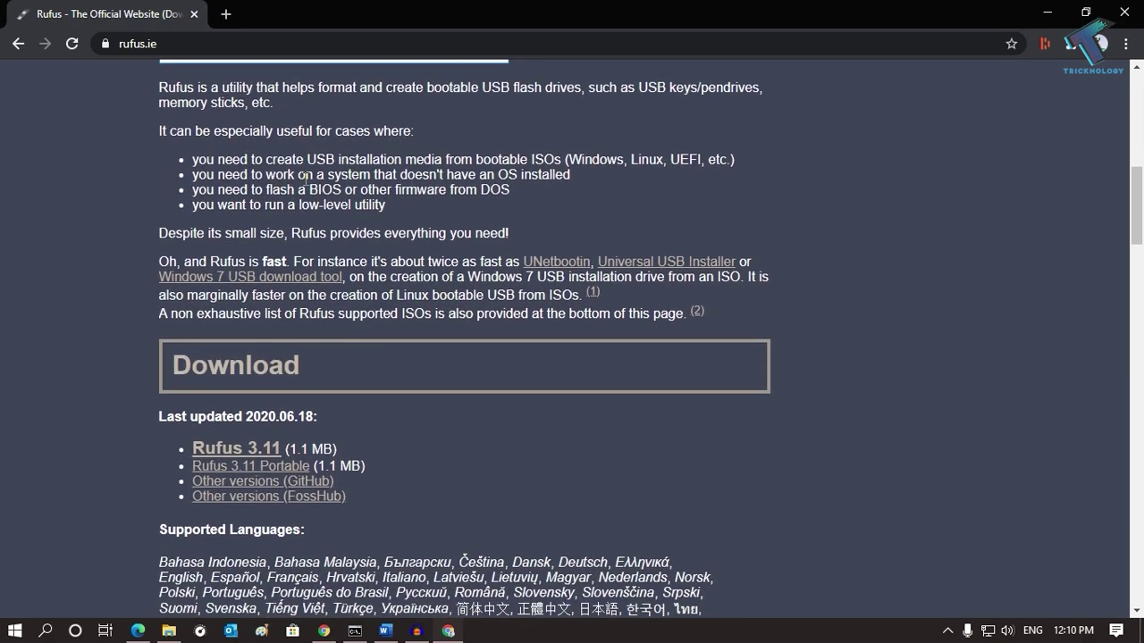
{"action": "scroll", "coordinate": [306, 178], "scroll_direction": "down", "scroll_amount": 2}
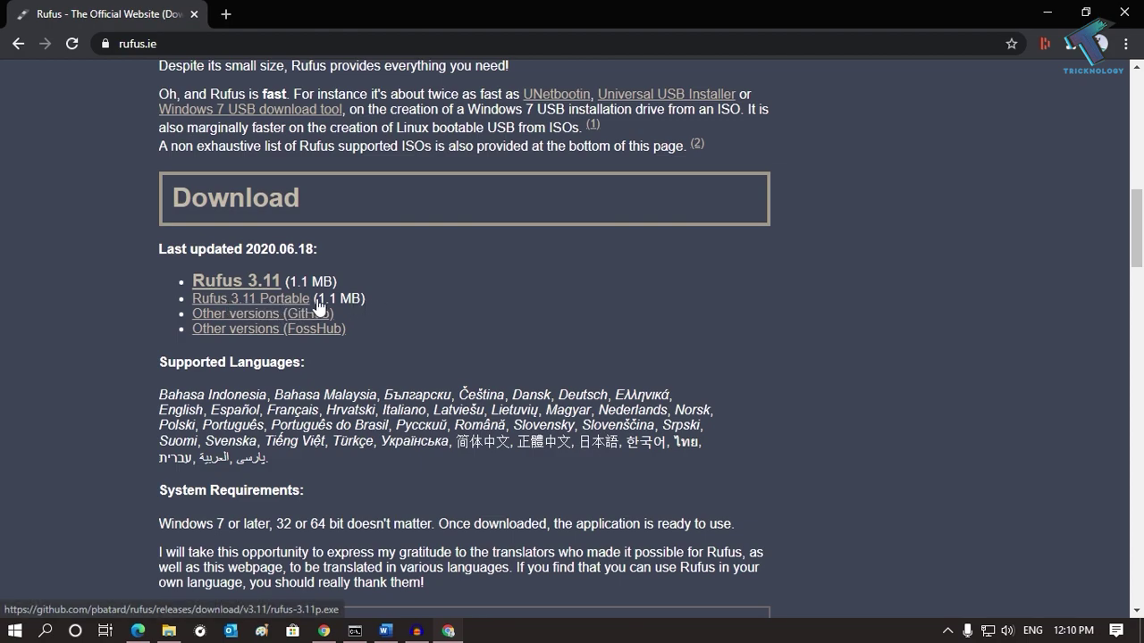
{"action": "left_click_drag", "start_coordinate": [318, 305], "coordinate": [236, 301]}
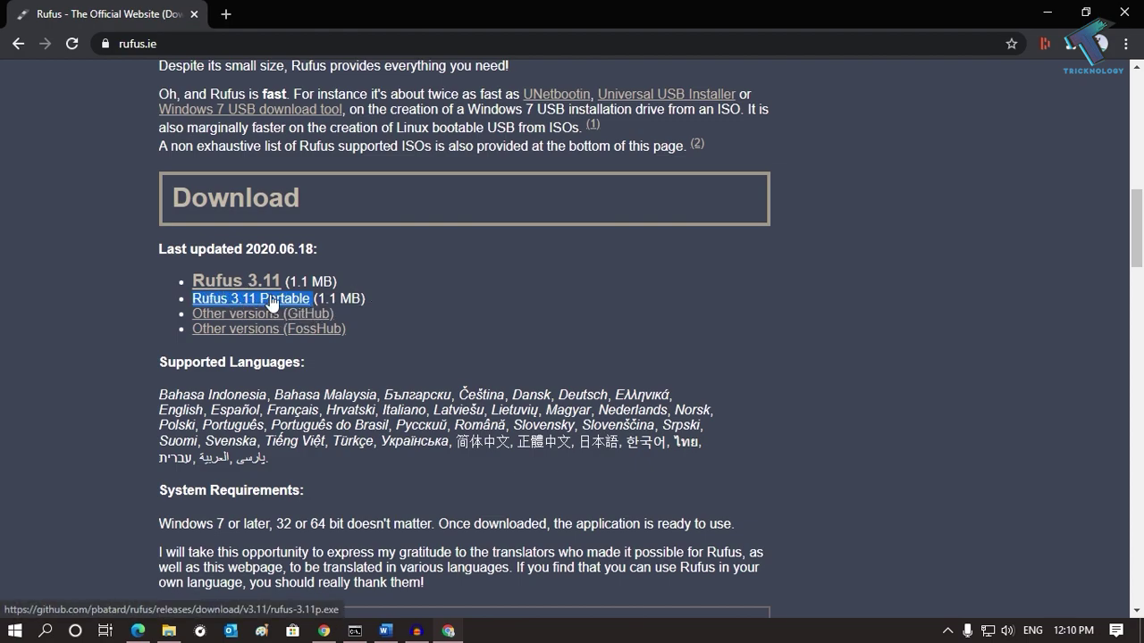
{"action": "left_click", "coordinate": [350, 287]}
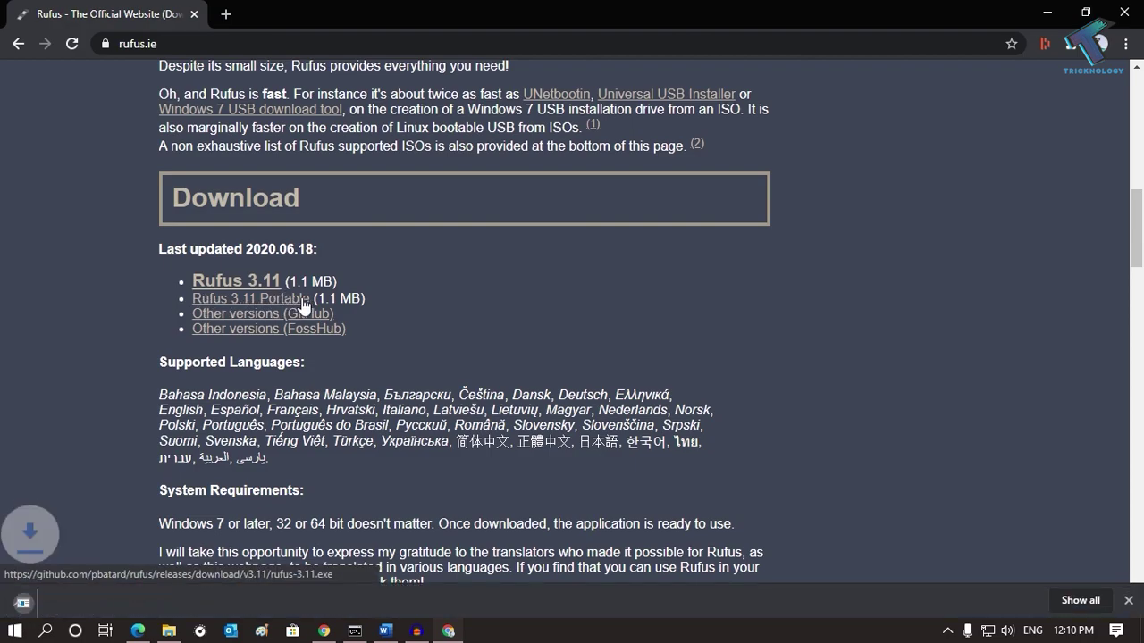
{"action": "scroll", "coordinate": [421, 371], "scroll_direction": "up", "scroll_amount": 2}
{"action": "scroll", "coordinate": [190, 439], "scroll_direction": "down", "scroll_amount": 1}
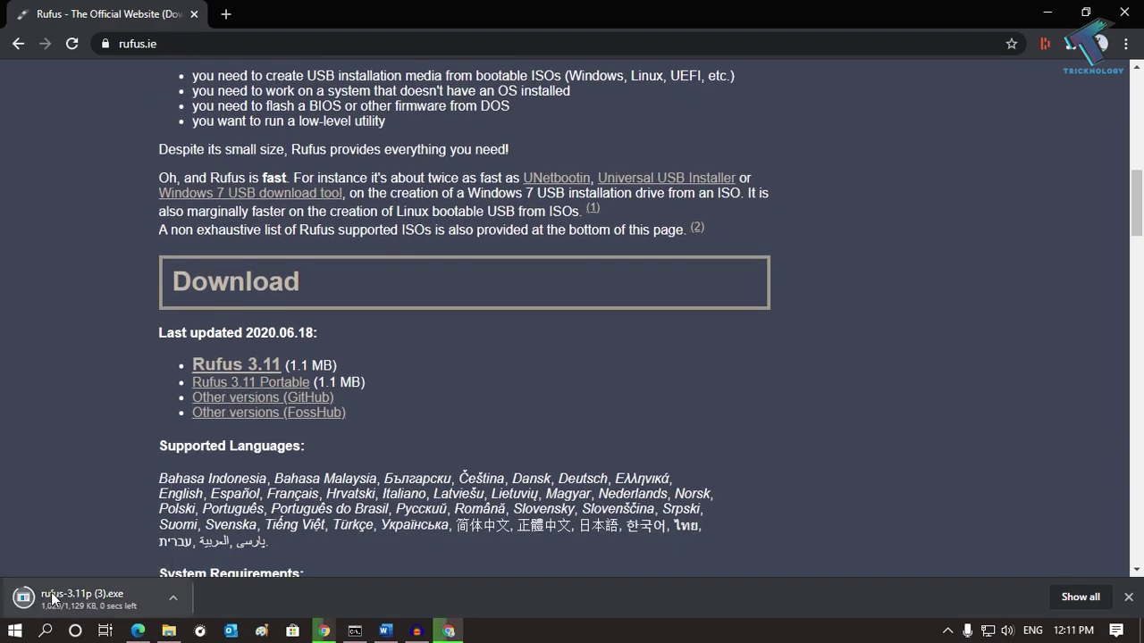
Step: Run the downloaded rufus-3.11p (3).exe and minimize the browser window
{"action": "left_click", "coordinate": [101, 607]}
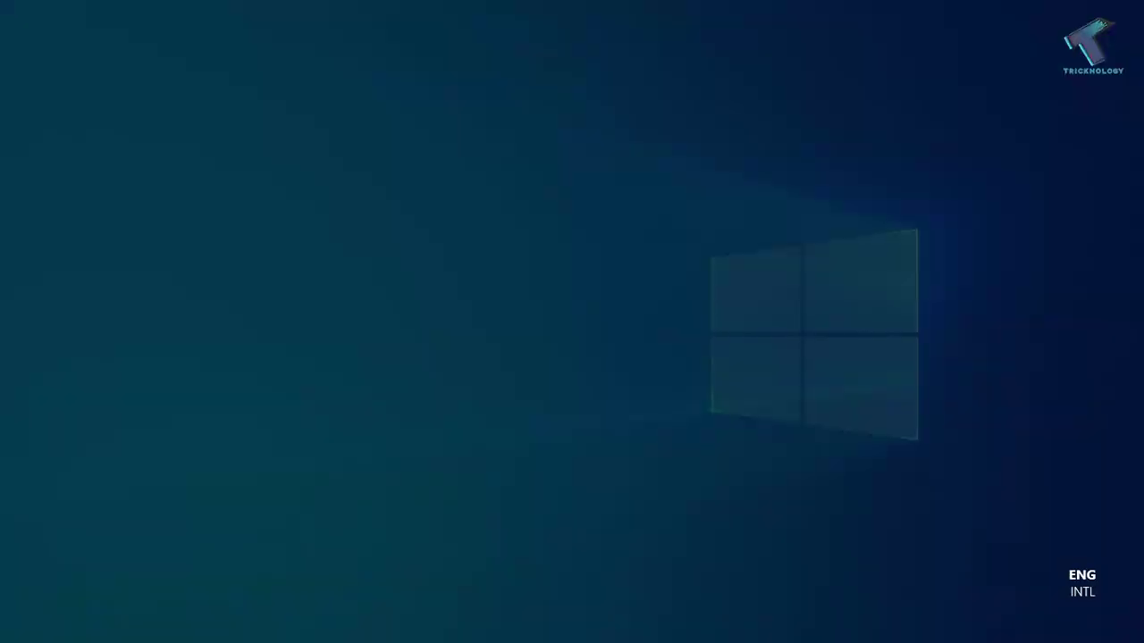
{"action": "left_click", "coordinate": [486, 427]}
{"action": "left_click", "coordinate": [1045, 90]}
{"action": "left_click", "coordinate": [1035, 14]}
Step: Choose the 32 GB multi-partition drive (H:) (K:) as the device and Disk or ISO image as the boot selection
{"action": "left_click", "coordinate": [577, 123]}
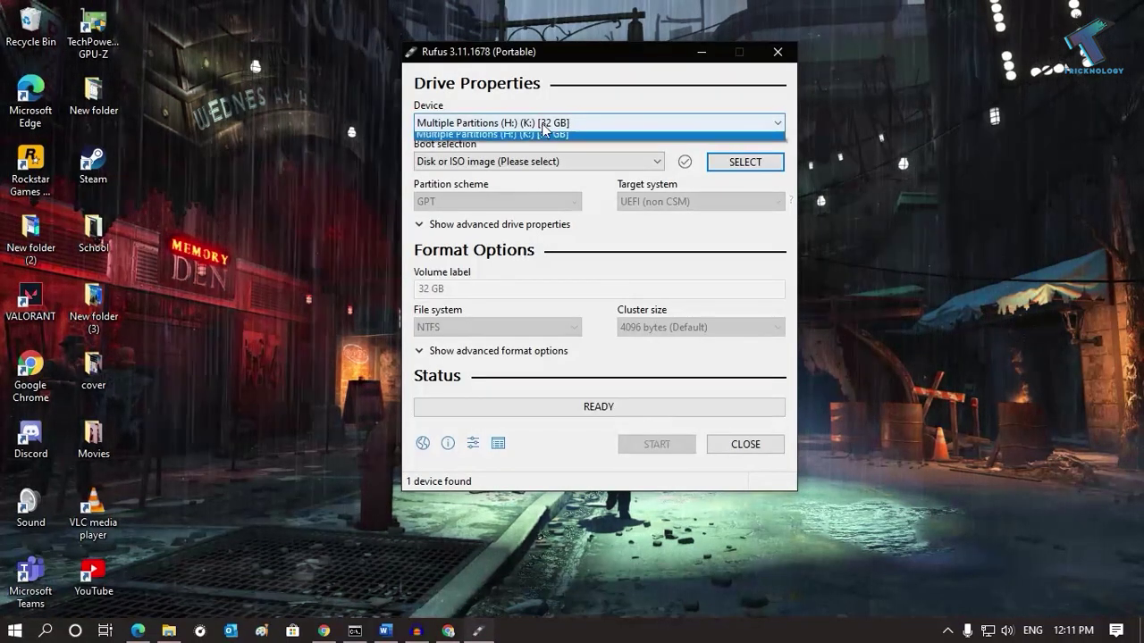
{"action": "left_click", "coordinate": [599, 140]}
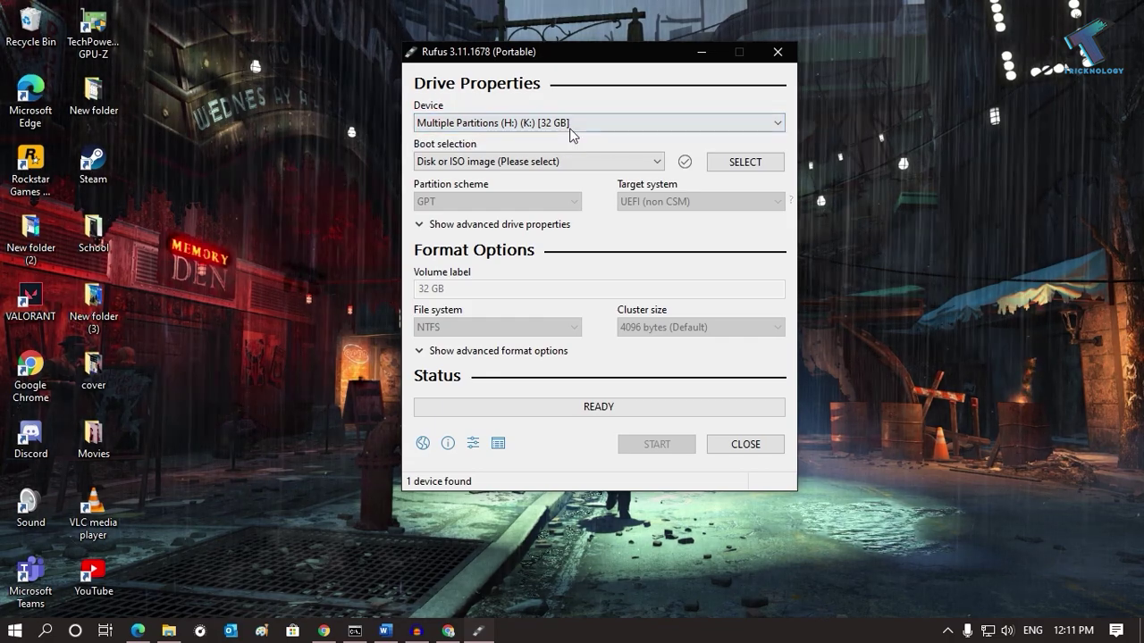
{"action": "left_click", "coordinate": [554, 125]}
{"action": "left_click", "coordinate": [554, 140]}
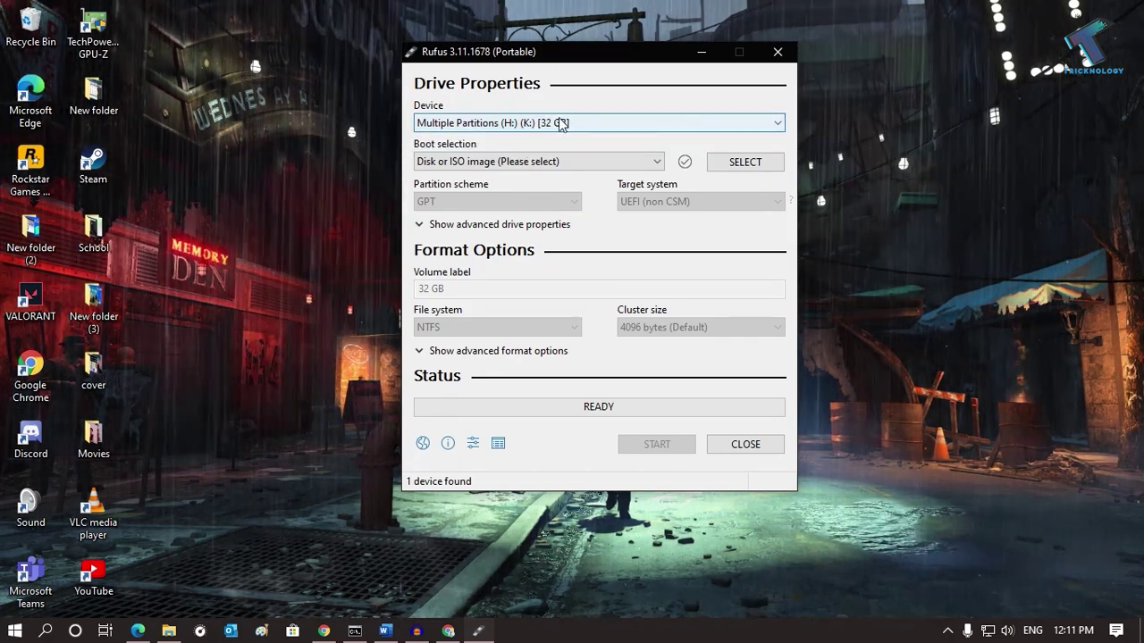
{"action": "left_click", "coordinate": [537, 163]}
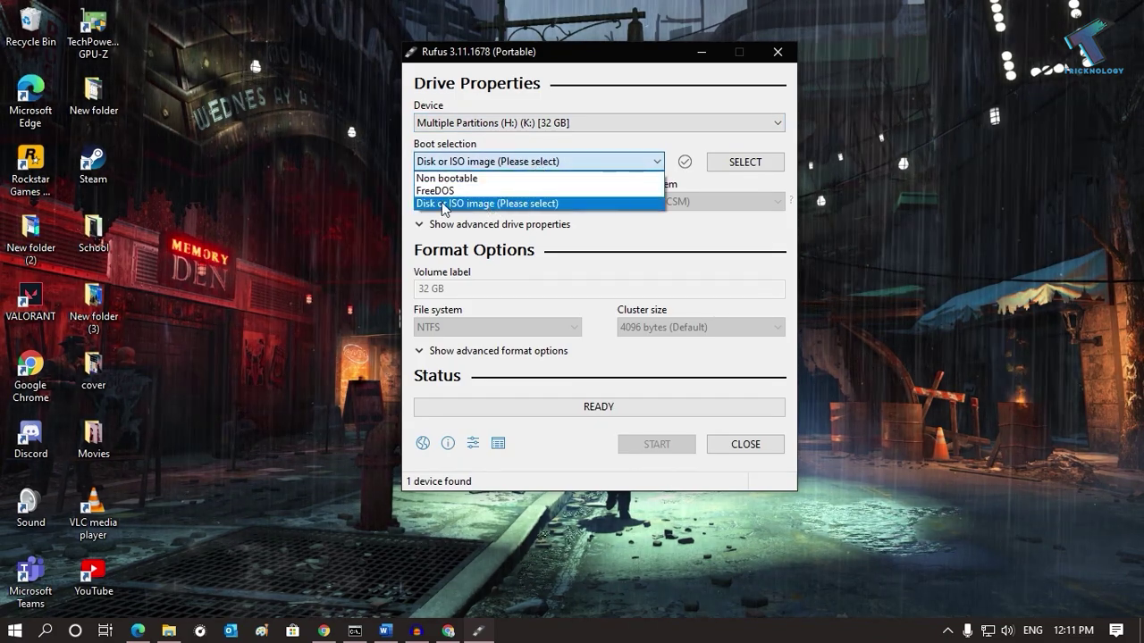
{"action": "left_click", "coordinate": [506, 204]}
Step: Browse the computer's drives and folders for the Windows 10 ISO image
{"action": "left_click", "coordinate": [745, 164]}
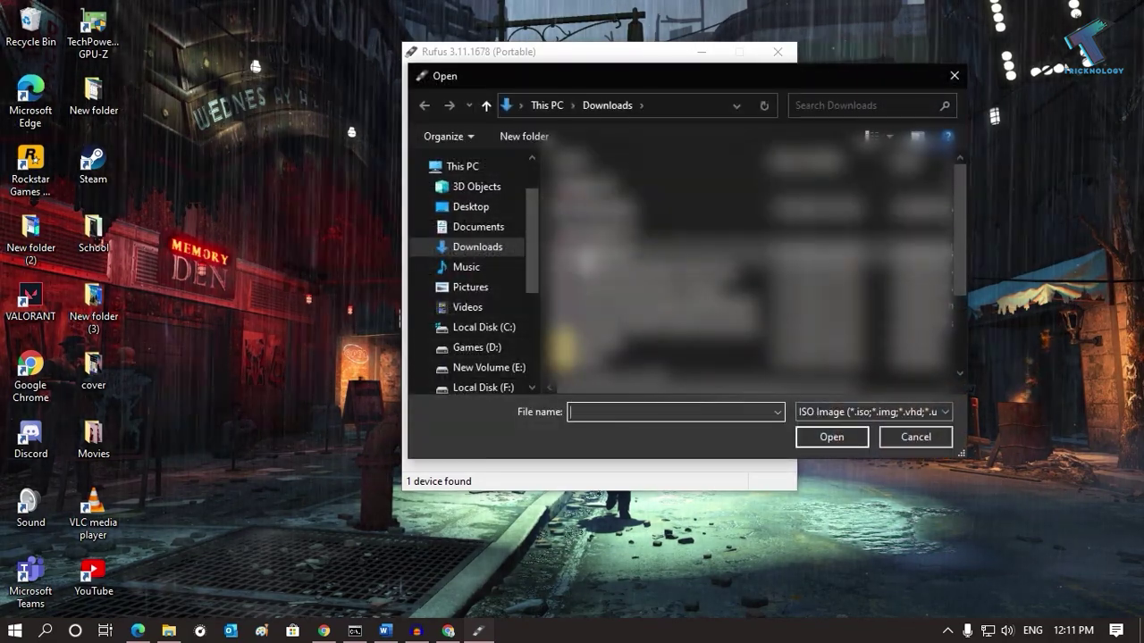
{"action": "scroll", "coordinate": [516, 307], "scroll_direction": "down", "scroll_amount": 1}
{"action": "left_click", "coordinate": [489, 340]}
{"action": "scroll", "coordinate": [507, 350], "scroll_direction": "down", "scroll_amount": 1}
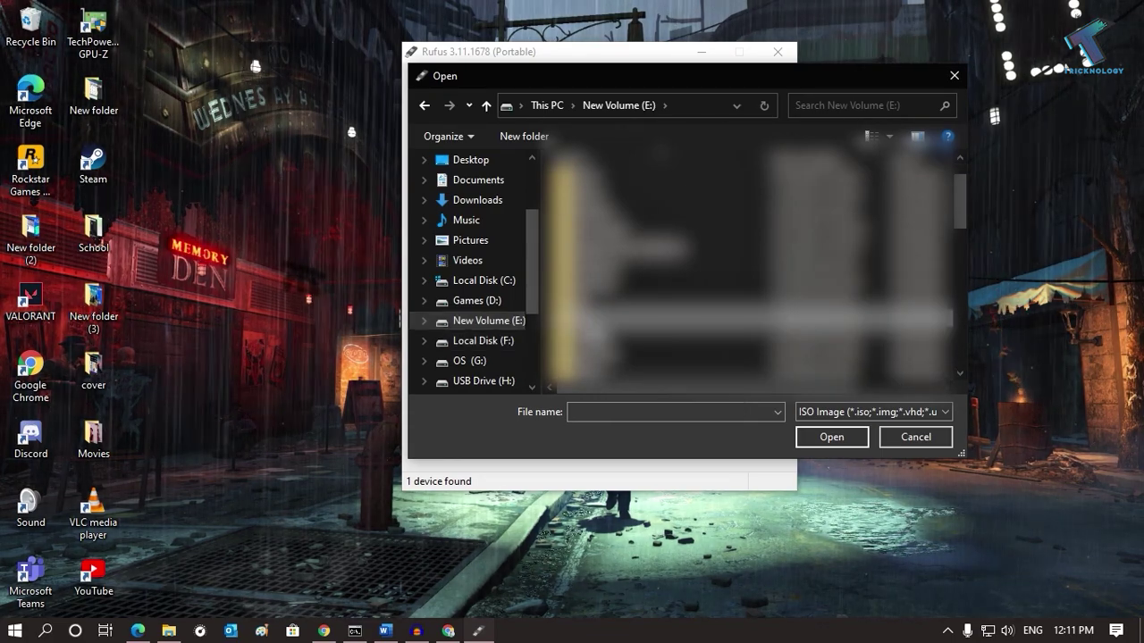
{"action": "double_click", "coordinate": [626, 312]}
{"action": "scroll", "coordinate": [507, 347], "scroll_direction": "down", "scroll_amount": 2}
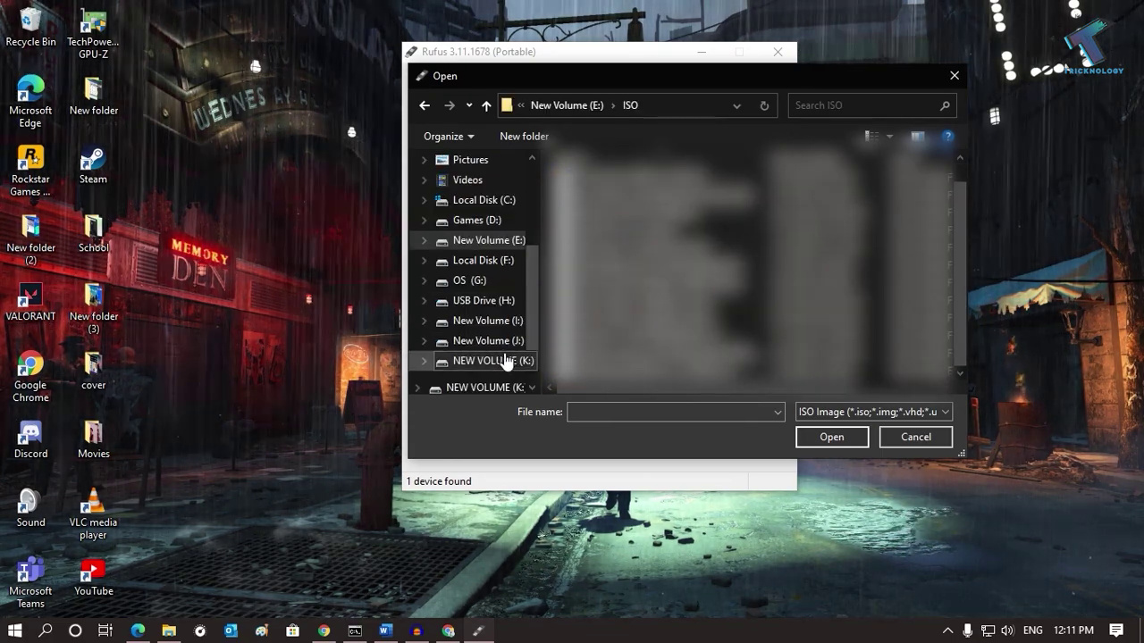
{"action": "left_click", "coordinate": [505, 344]}
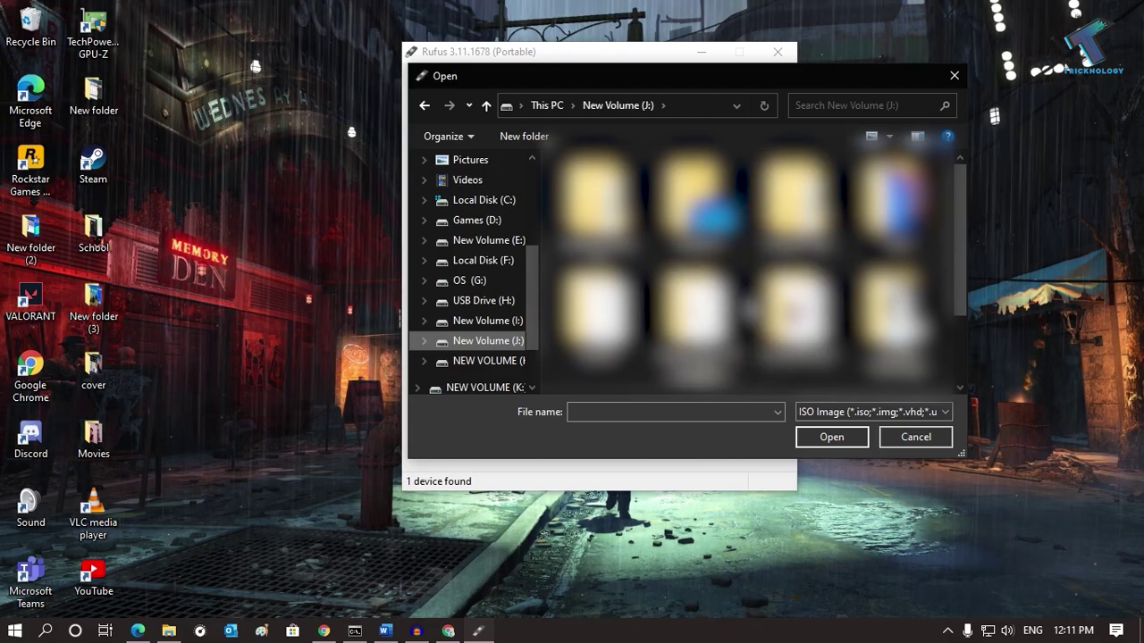
{"action": "left_click", "coordinate": [487, 360]}
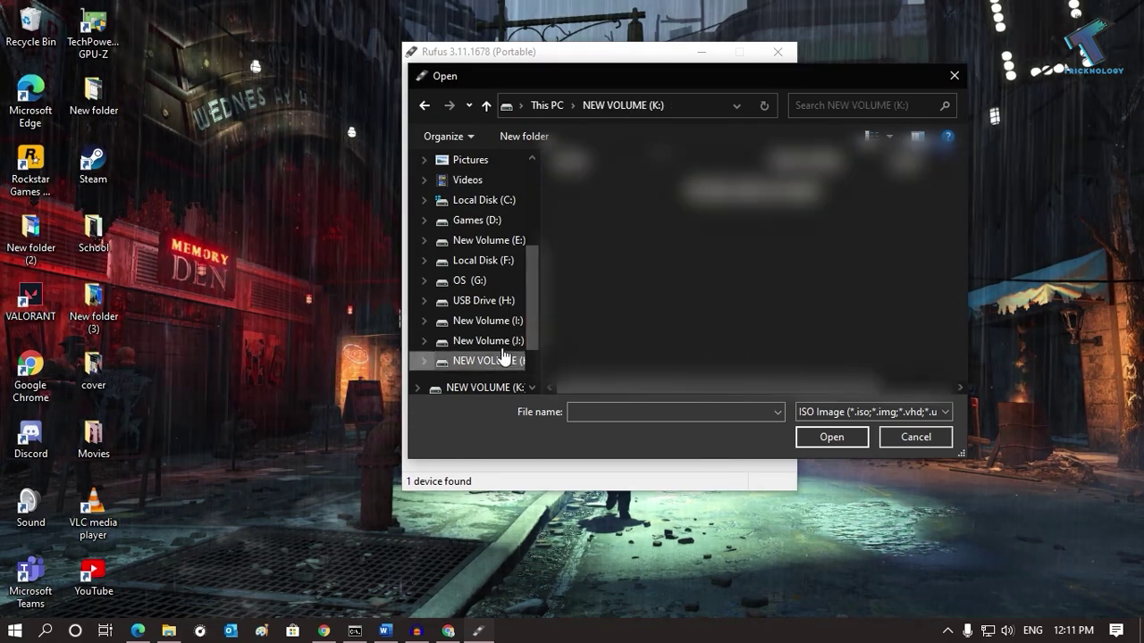
{"action": "left_click", "coordinate": [490, 341]}
{"action": "left_click", "coordinate": [487, 261]}
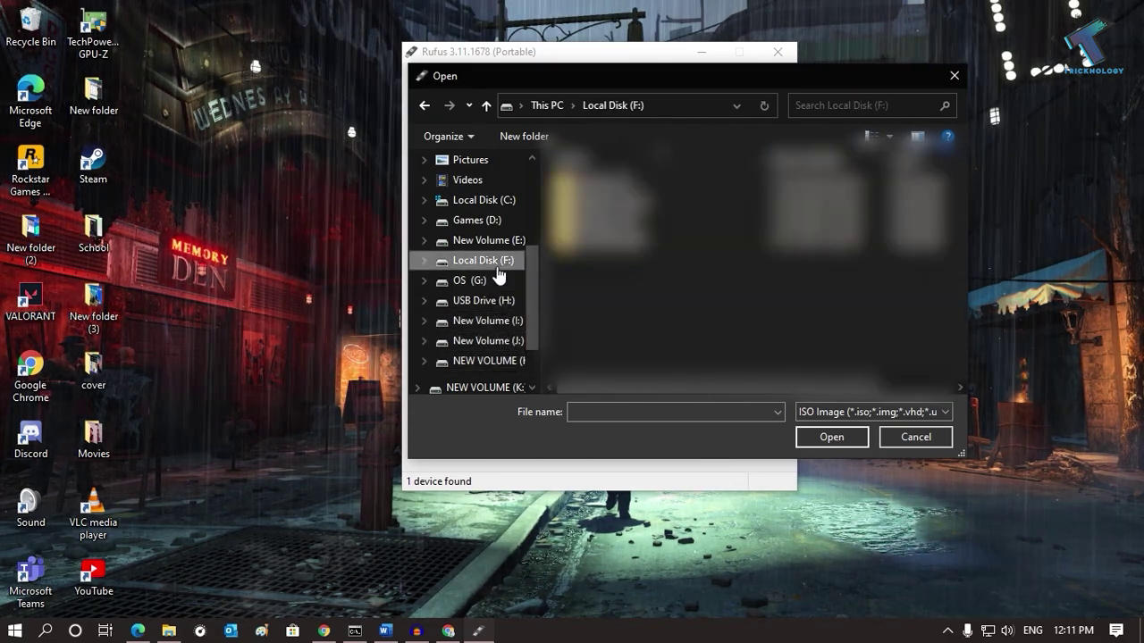
Step: Load Win10_1903_V1_English_x64.iso from New Volume (I:) as the boot image
{"action": "left_click", "coordinate": [496, 320]}
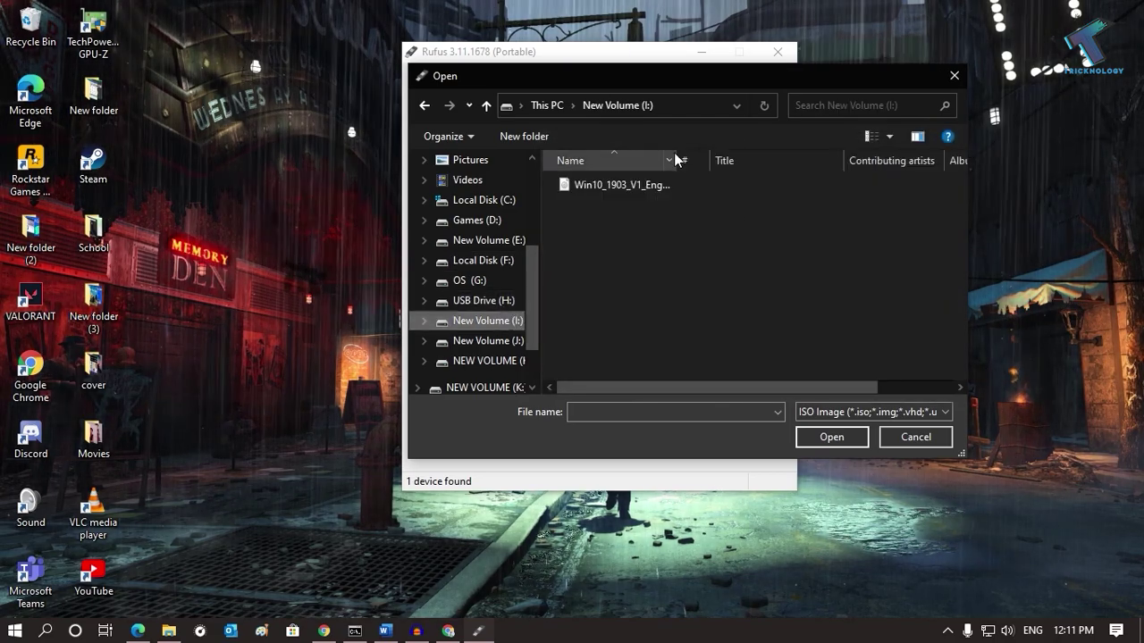
{"action": "left_click_drag", "start_coordinate": [684, 167], "coordinate": [835, 166]}
{"action": "left_click", "coordinate": [764, 188]}
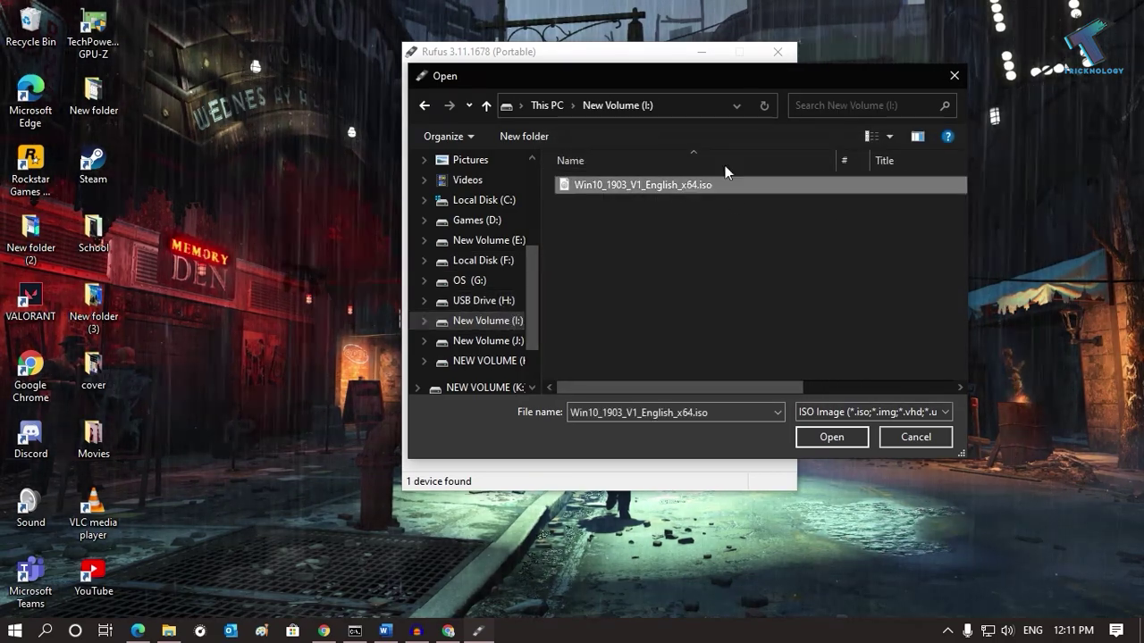
{"action": "left_click_drag", "start_coordinate": [702, 79], "coordinate": [527, 150]}
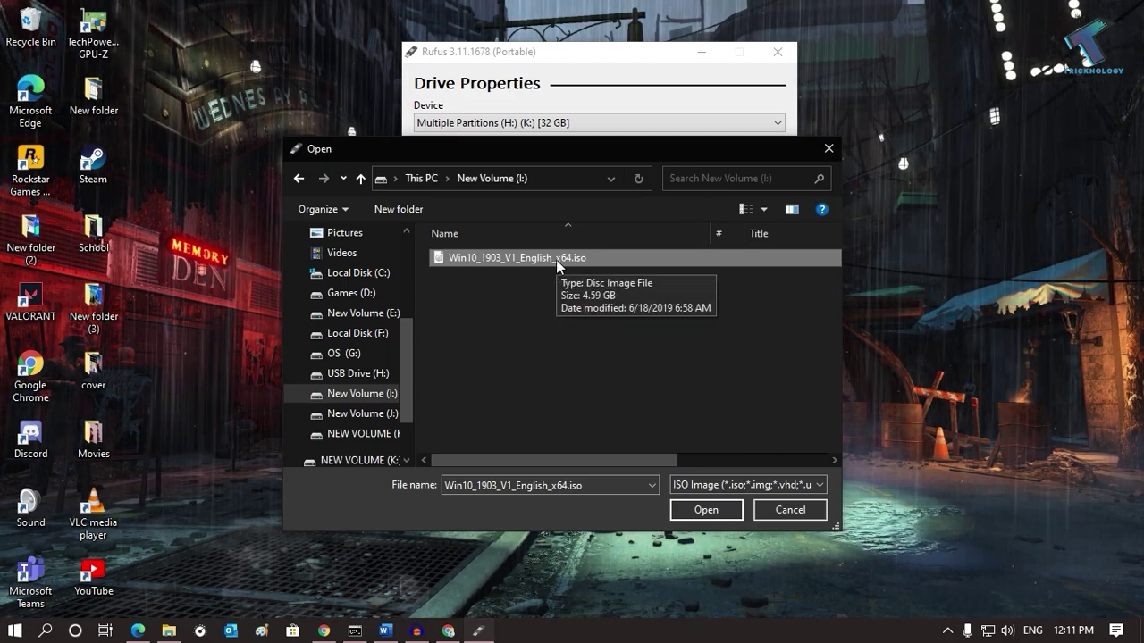
{"action": "left_click_drag", "start_coordinate": [532, 143], "coordinate": [712, 84]}
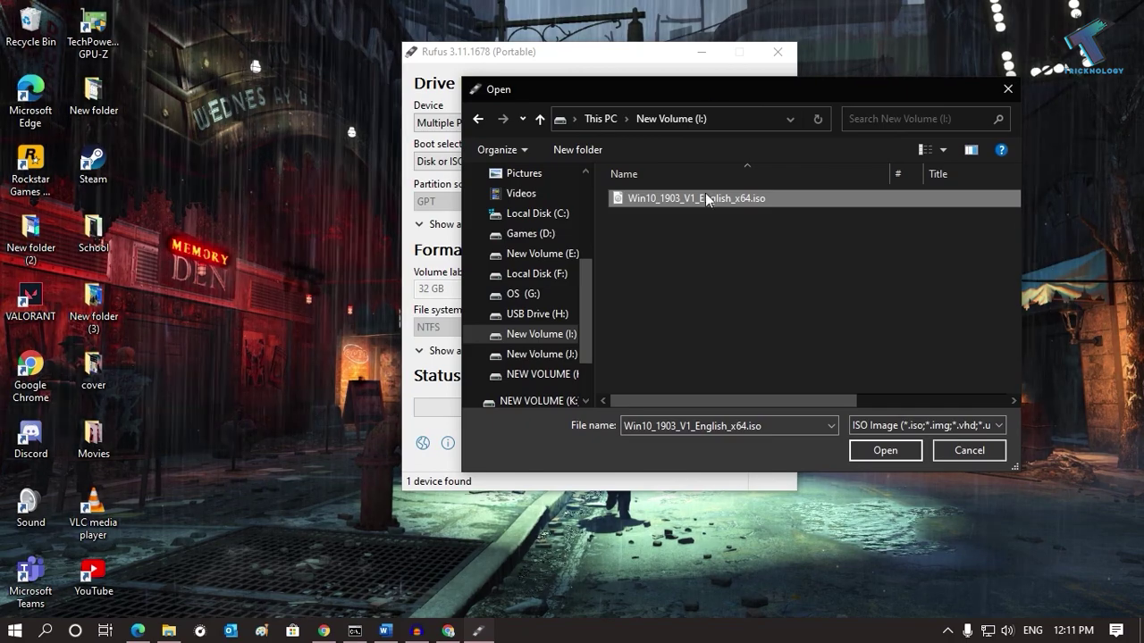
{"action": "mouse_move", "coordinate": [706, 198]}
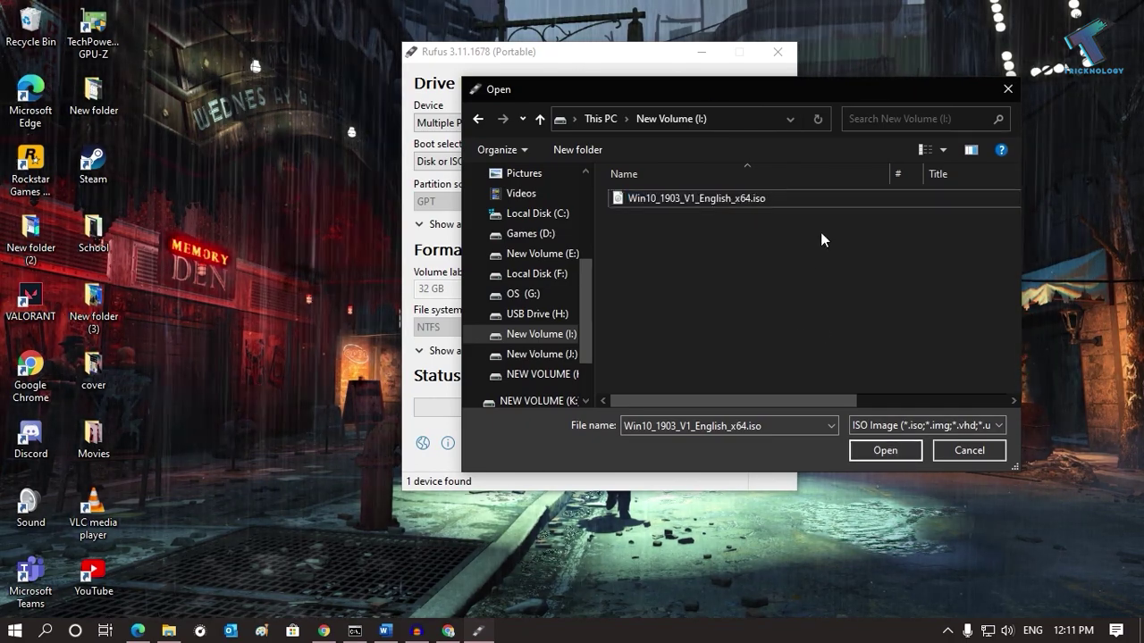
{"action": "left_click", "coordinate": [892, 453]}
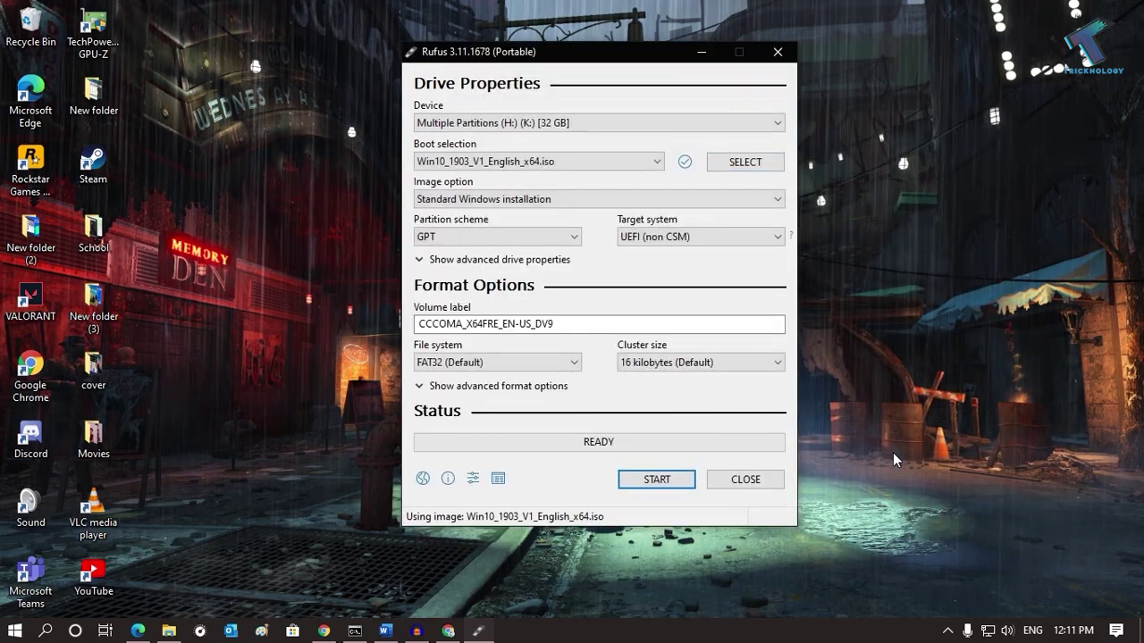
Step: Set the image option to Windows To Go
{"action": "left_click", "coordinate": [473, 200]}
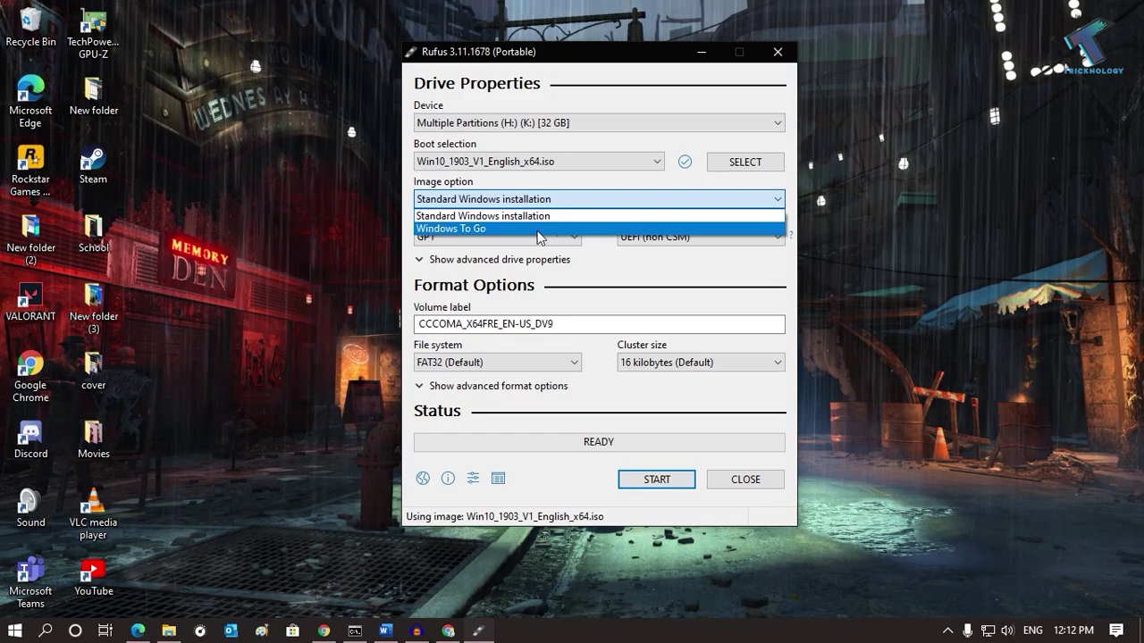
{"action": "left_click", "coordinate": [559, 230]}
{"action": "left_click", "coordinate": [449, 197]}
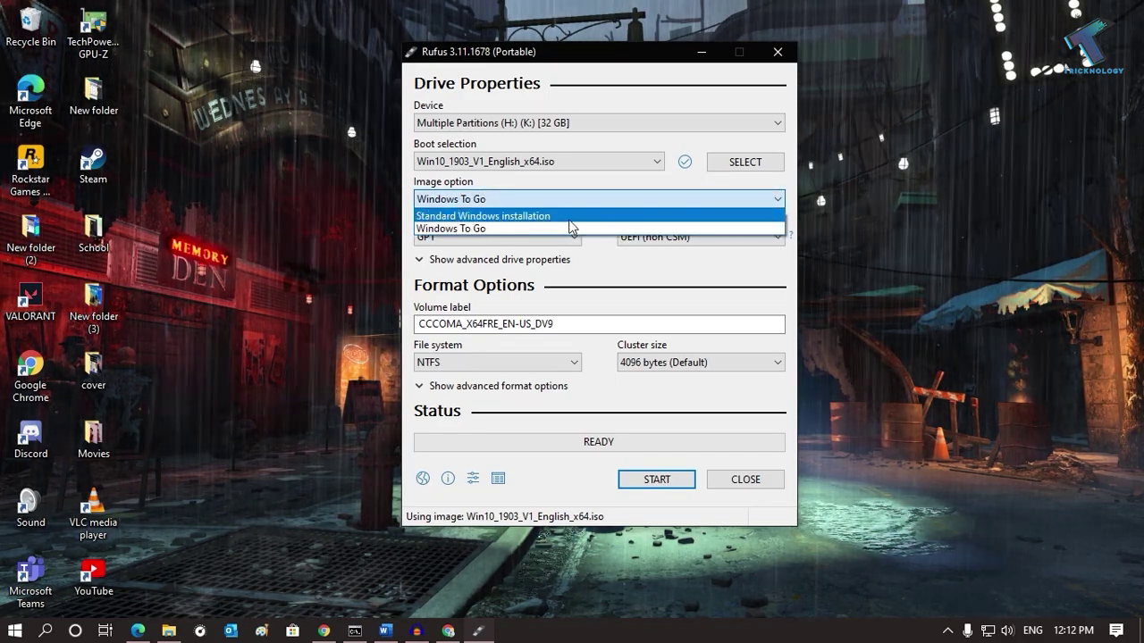
{"action": "left_click", "coordinate": [524, 229]}
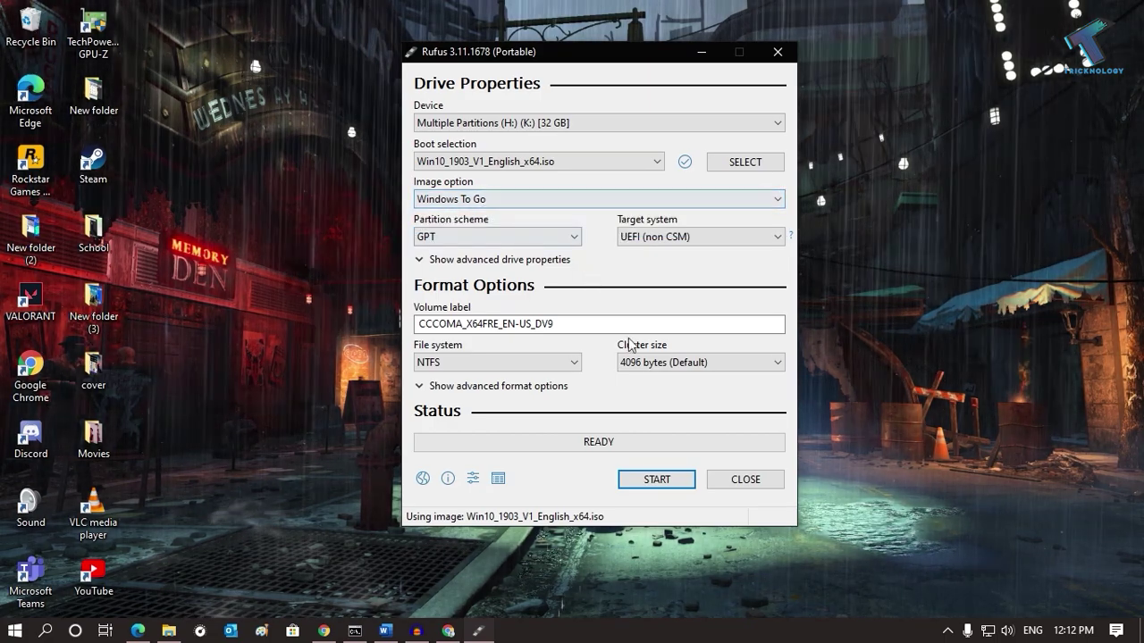
Step: Start writing the USB drive with Windows 10 Home as the version and decline the security scan of the new device
{"action": "left_click", "coordinate": [653, 479]}
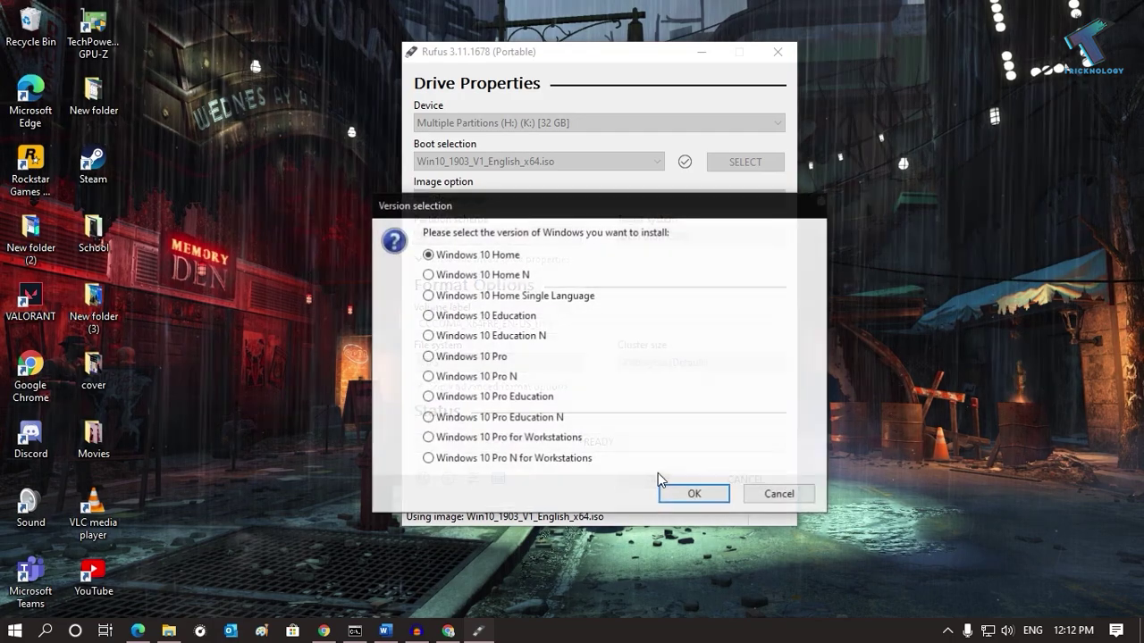
{"action": "left_click_drag", "start_coordinate": [539, 212], "coordinate": [557, 186]}
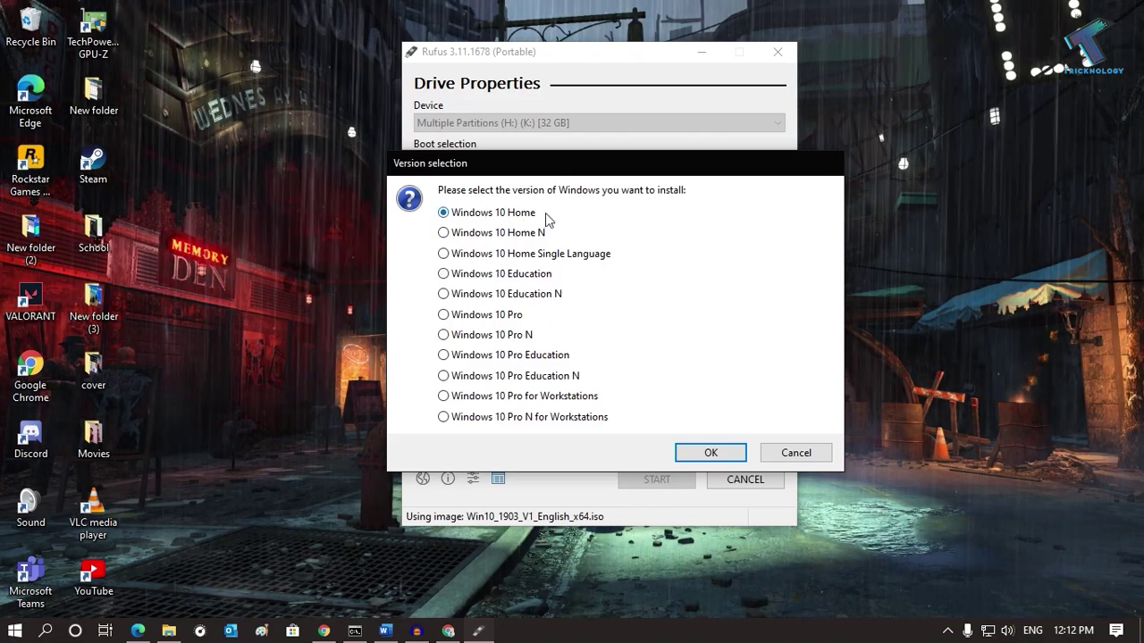
{"action": "left_click", "coordinate": [713, 453]}
{"action": "left_click", "coordinate": [628, 381]}
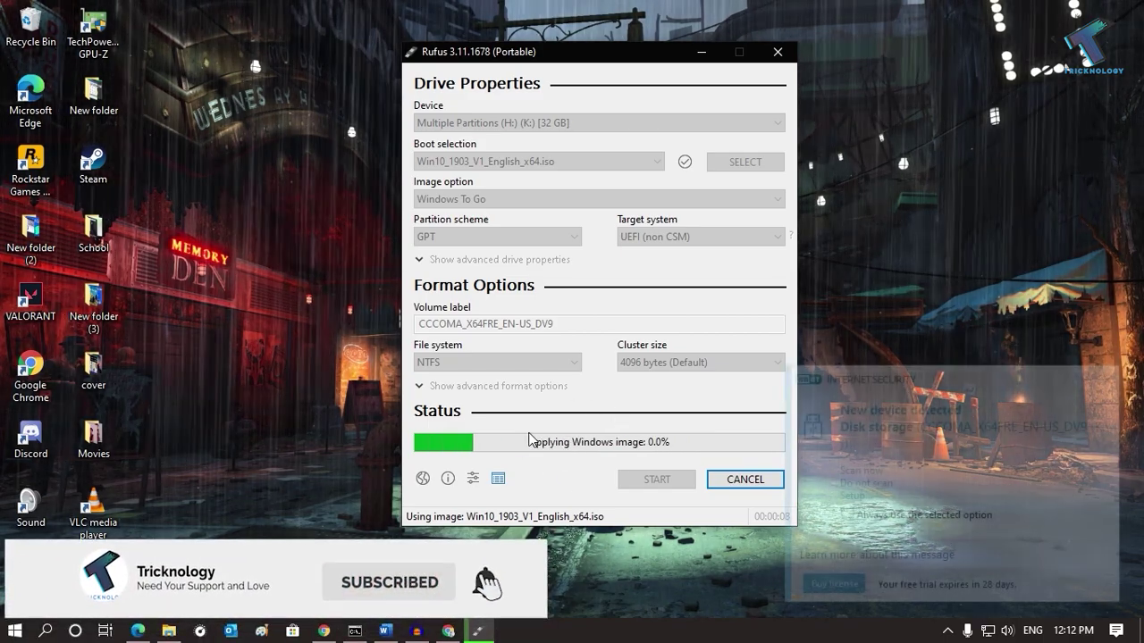
{"action": "left_click", "coordinate": [858, 482]}
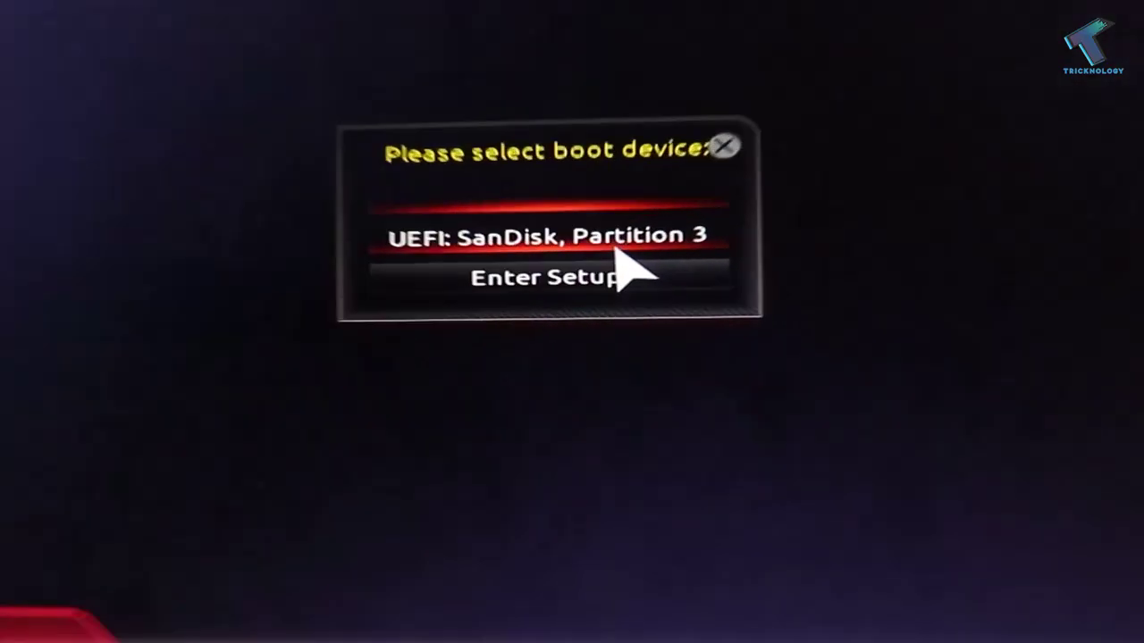
Step: Boot the computer from the UEFI: SanDisk, Partition 3 device
{"action": "left_click", "coordinate": [613, 240]}
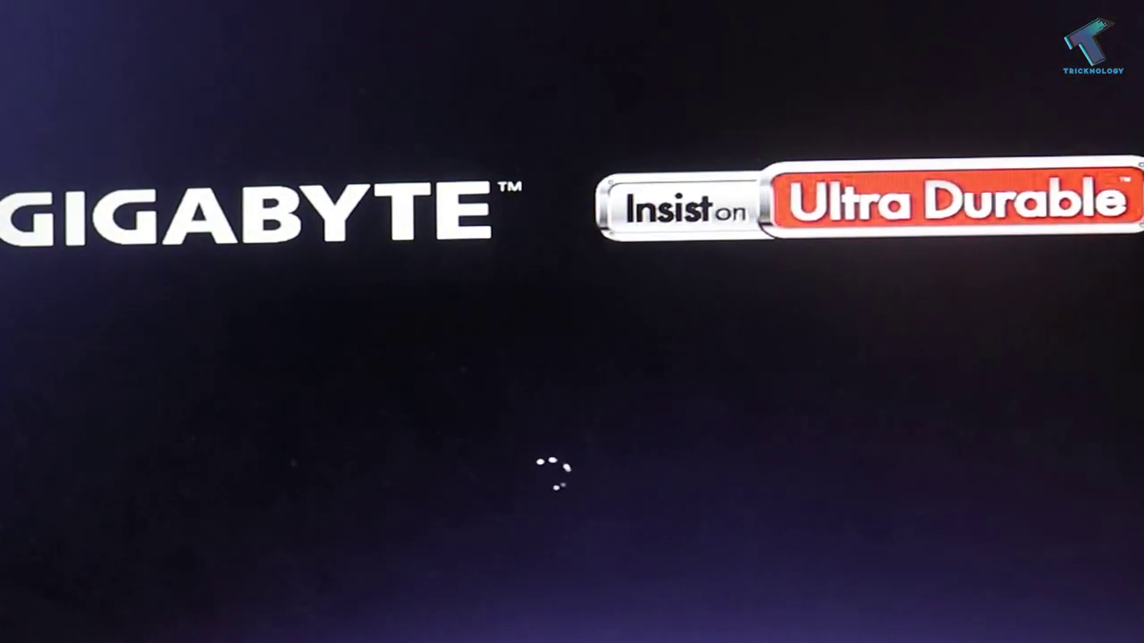